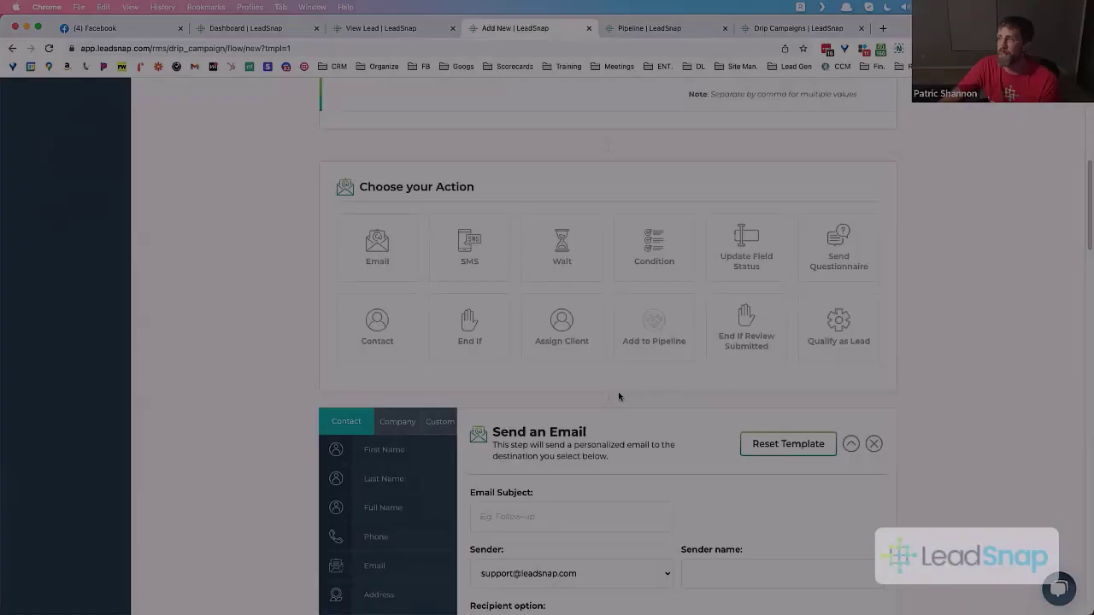
pyautogui.scroll(1, 504, 374)
pyautogui.scroll(4, 513, 373)
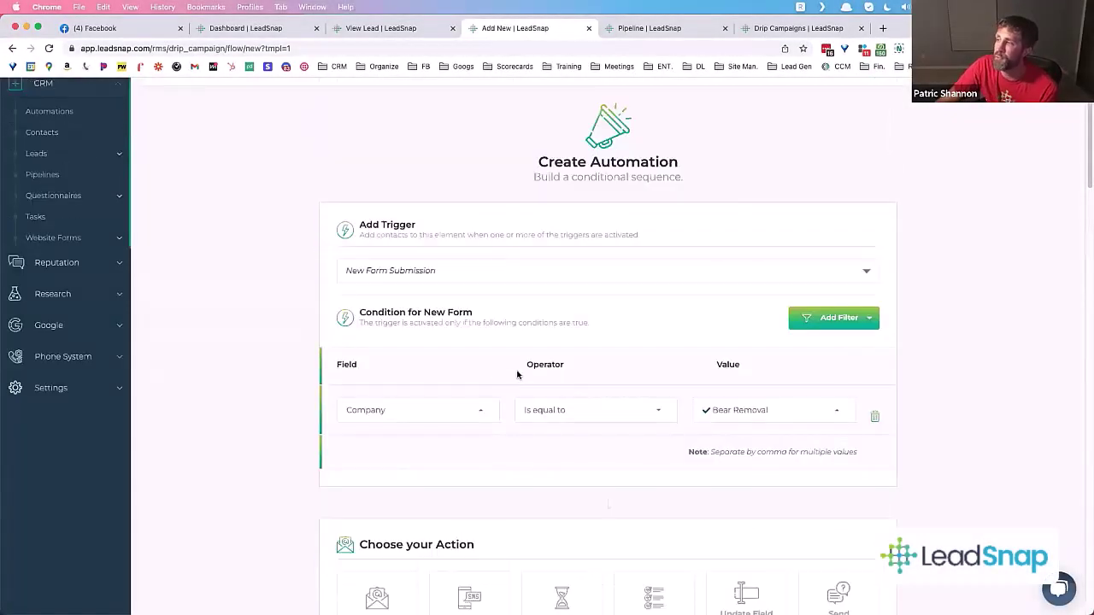
pyautogui.scroll(2, 517, 373)
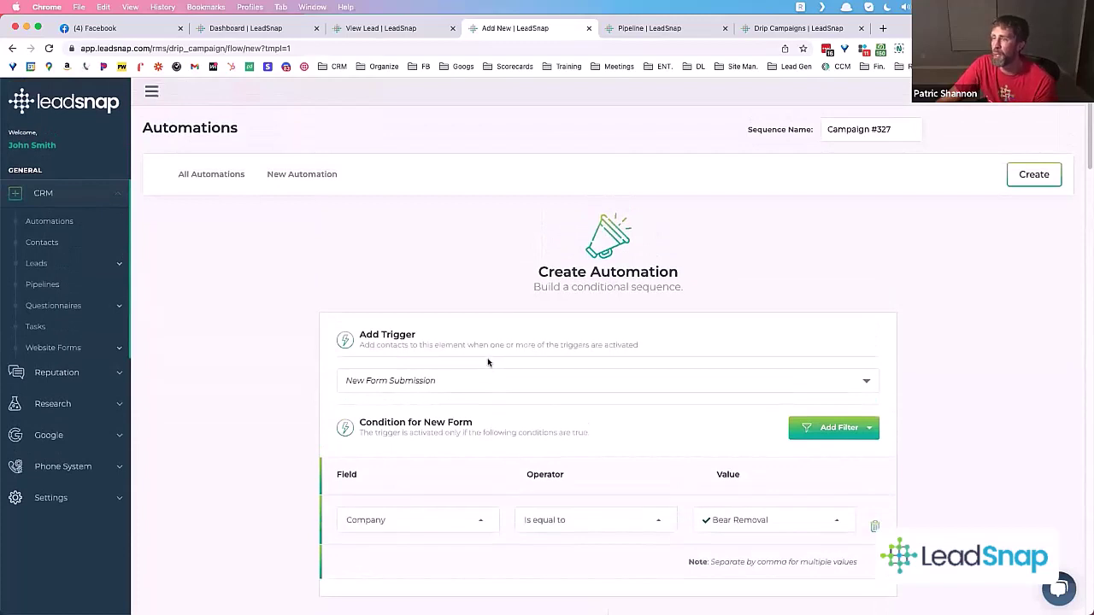